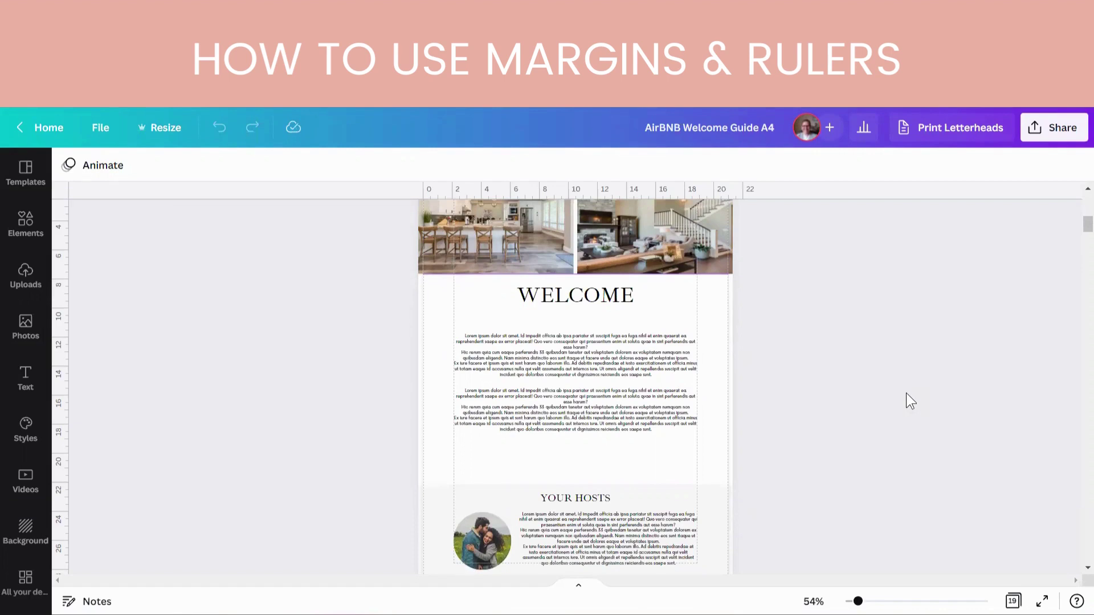
Turn off margins and print bleed in File's view options, leaving only the rulers shown
{"action": "left_click", "coordinate": [100, 134]}
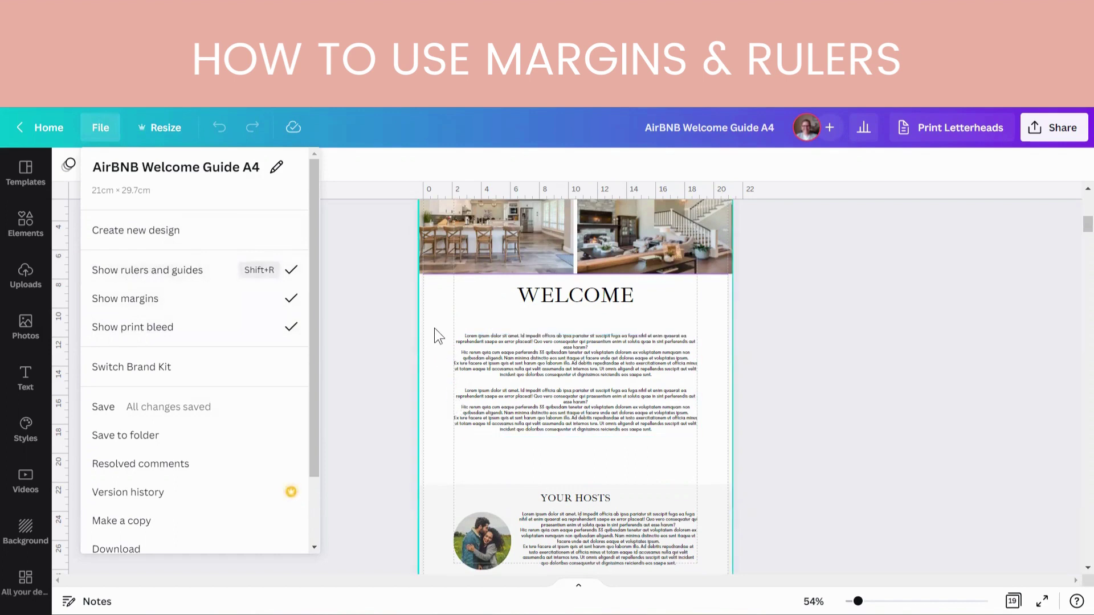
{"action": "left_click", "coordinate": [165, 275]}
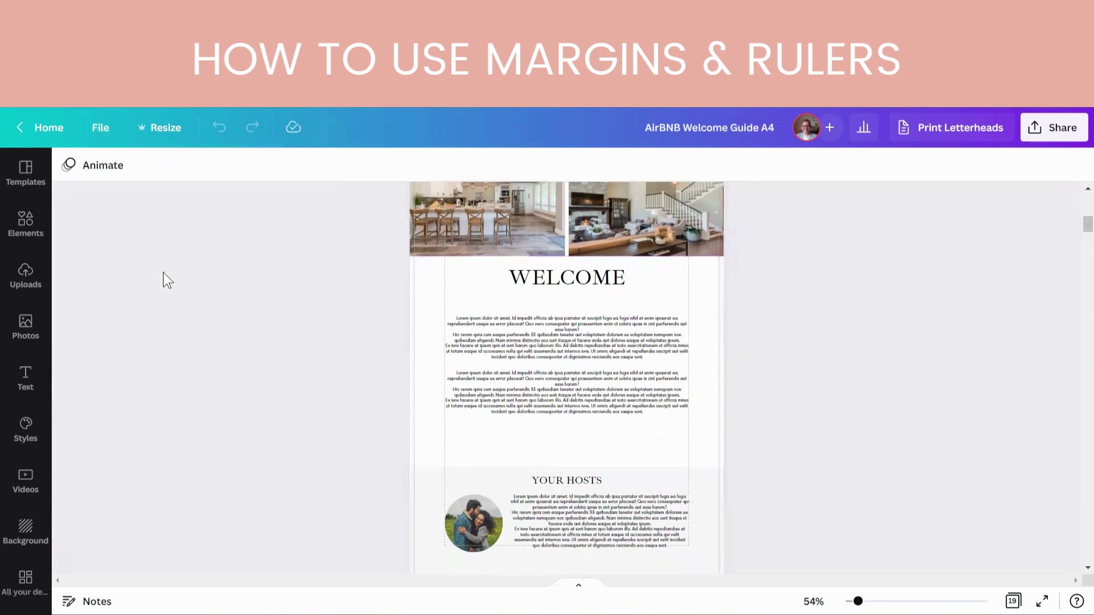
{"action": "left_click", "coordinate": [100, 127]}
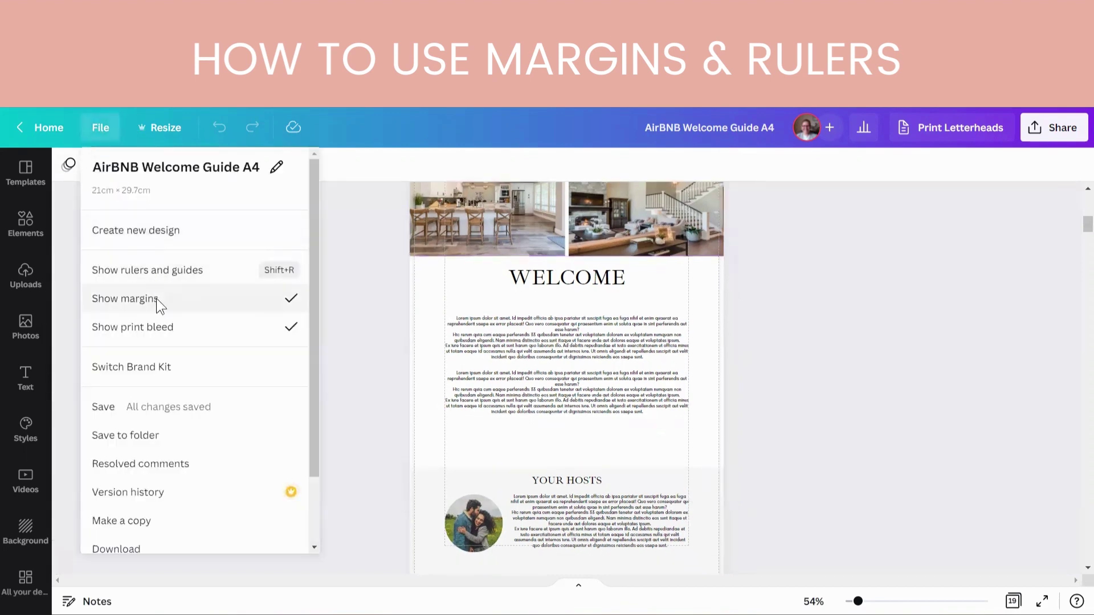
{"action": "left_click", "coordinate": [156, 299]}
{"action": "left_click", "coordinate": [102, 134]}
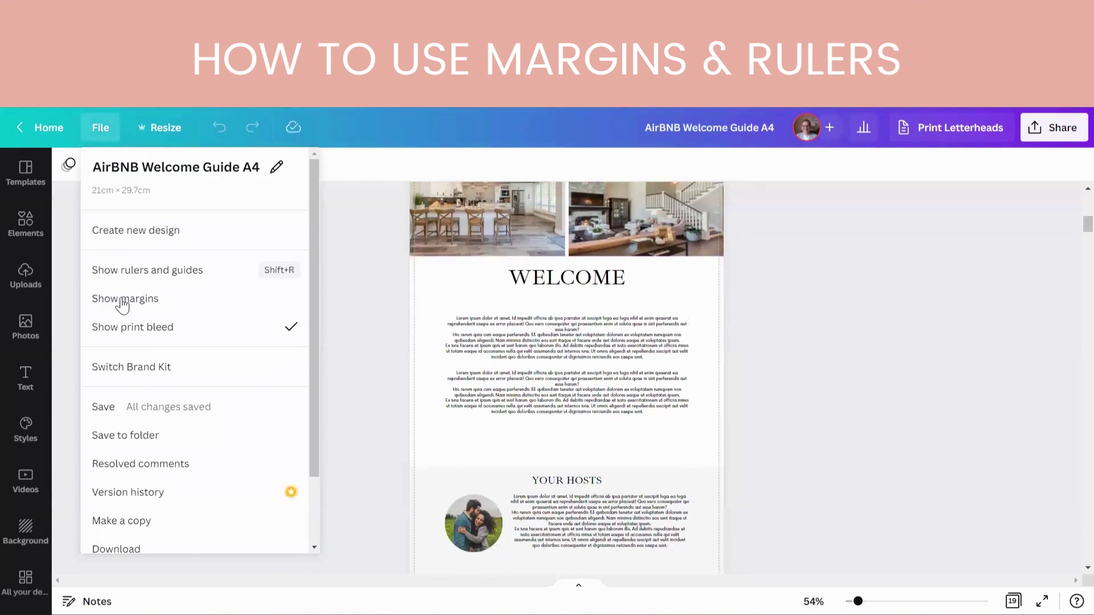
{"action": "left_click", "coordinate": [138, 328]}
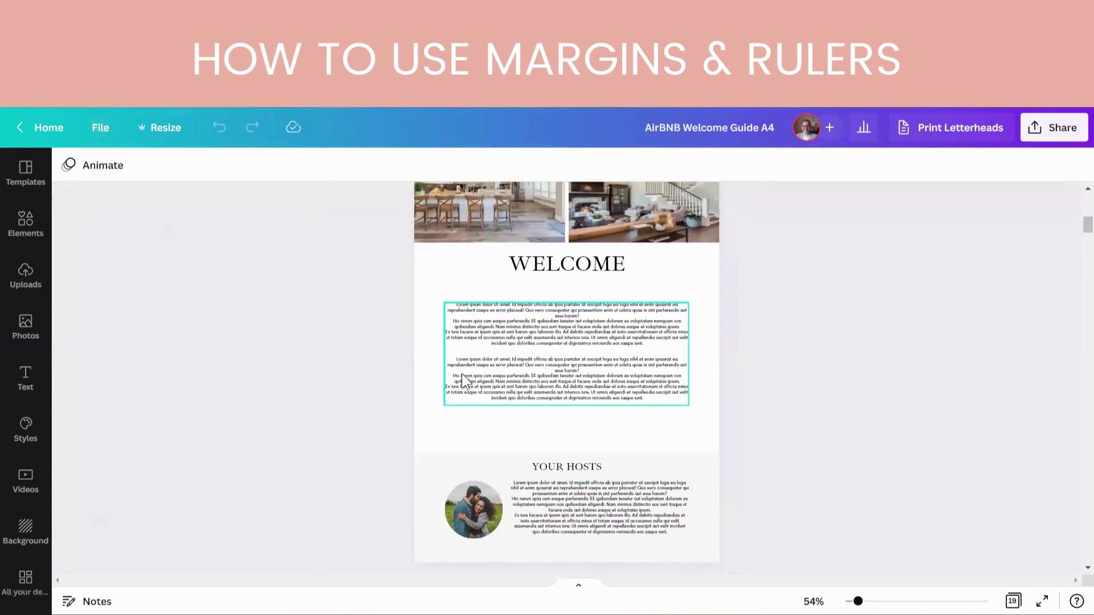
{"action": "left_click", "coordinate": [95, 127]}
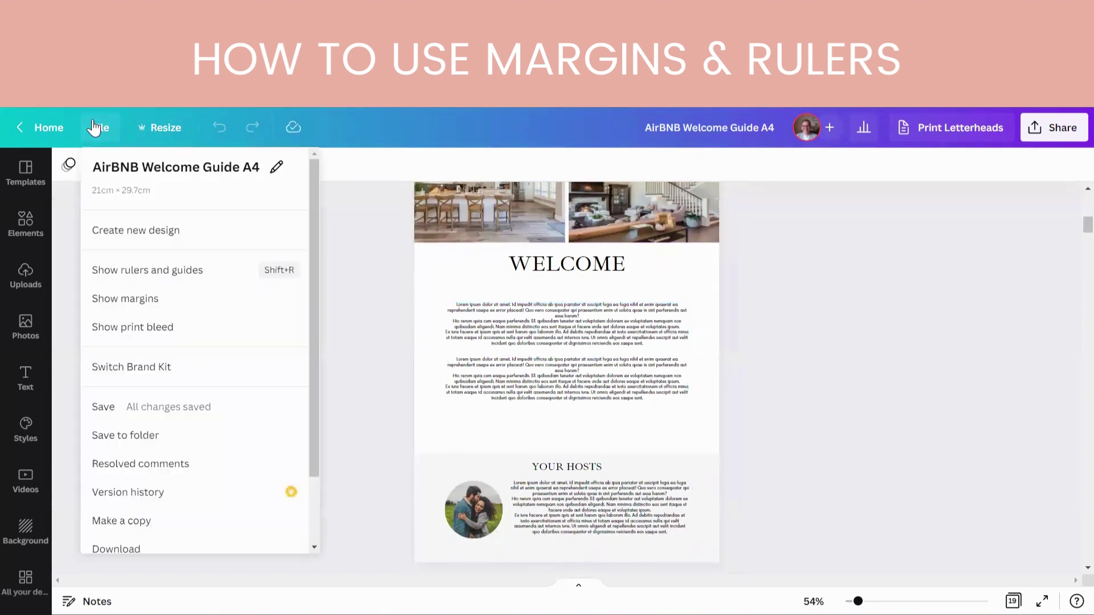
{"action": "left_click", "coordinate": [164, 271]}
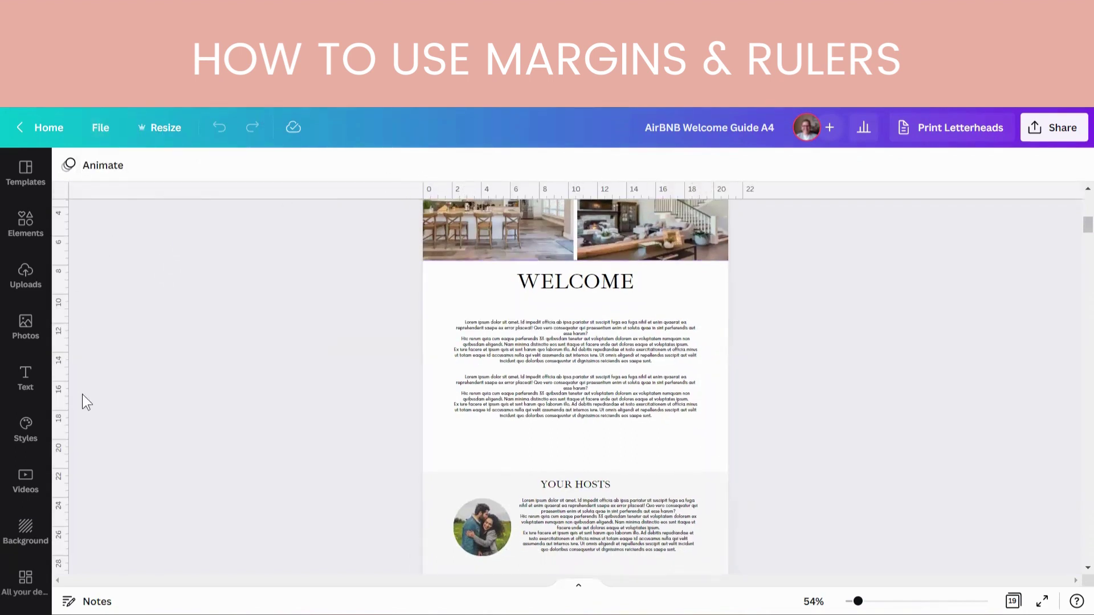
Re-enable Show margins and Show print bleed from the File menu
{"action": "left_click", "coordinate": [95, 131]}
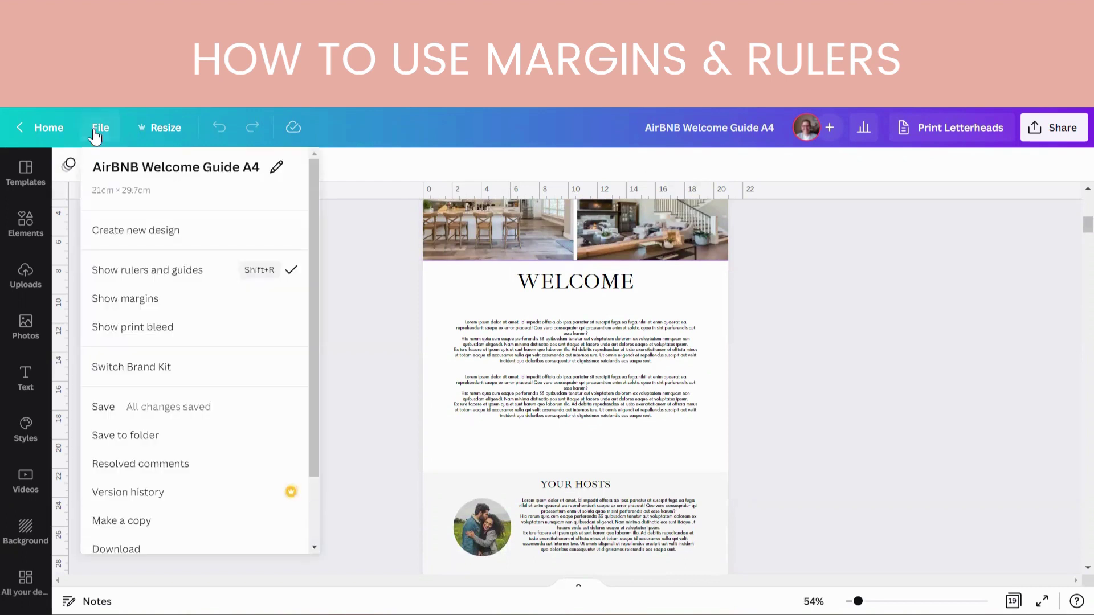
{"action": "left_click", "coordinate": [153, 298]}
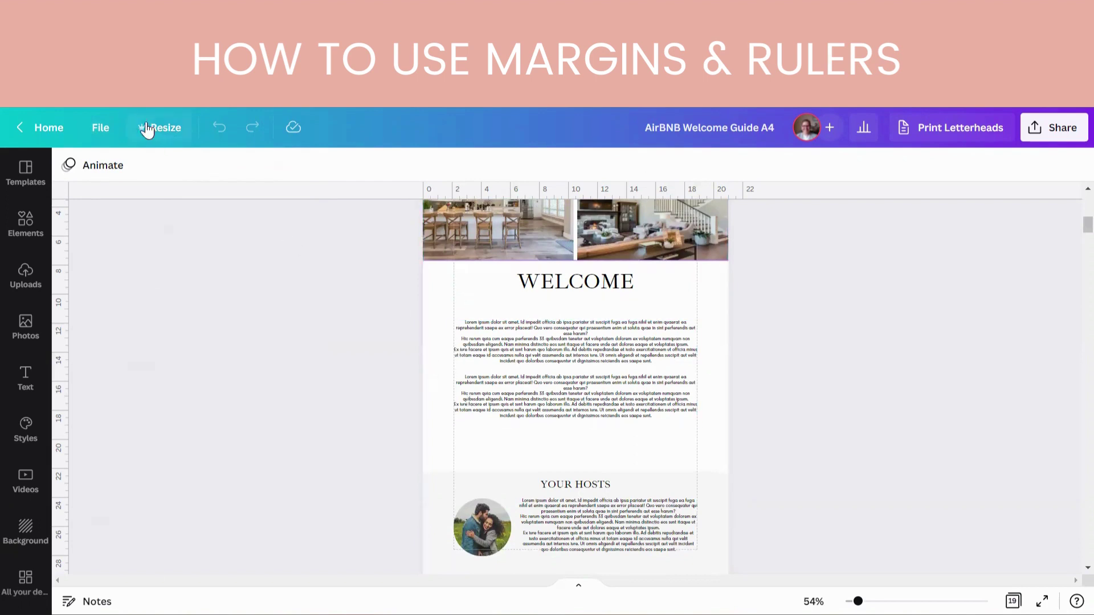
{"action": "left_click", "coordinate": [99, 129]}
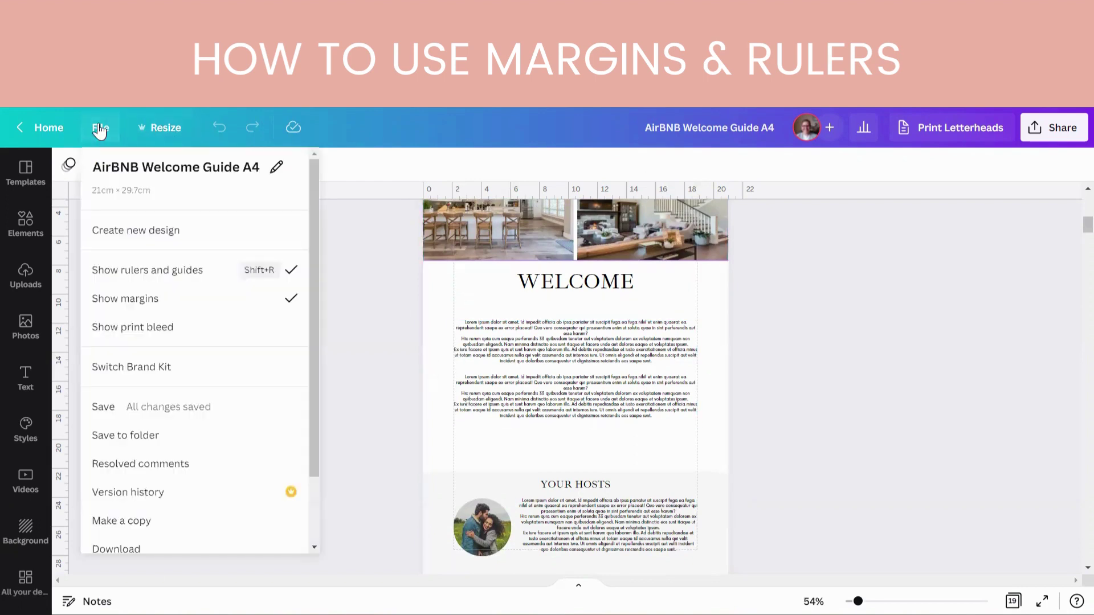
{"action": "left_click", "coordinate": [154, 325]}
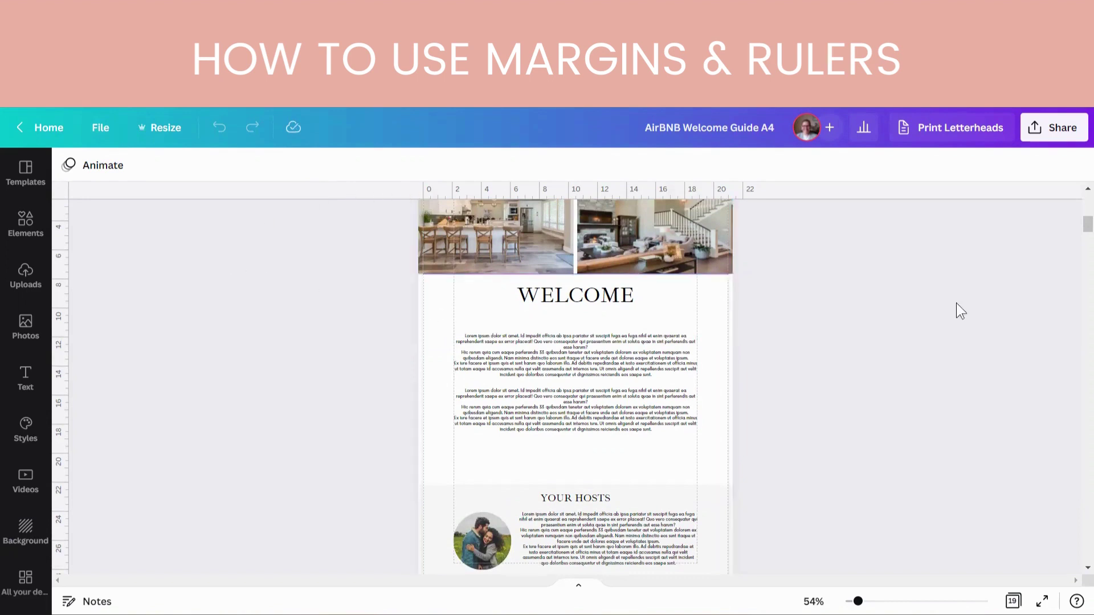
Pull a horizontal guide from the top ruler down to the WELCOME heading, near the 9 mark
{"action": "scroll", "coordinate": [1078, 192], "scroll_direction": "up", "scroll_amount": 1}
{"action": "left_click_drag", "start_coordinate": [655, 191], "coordinate": [463, 195]}
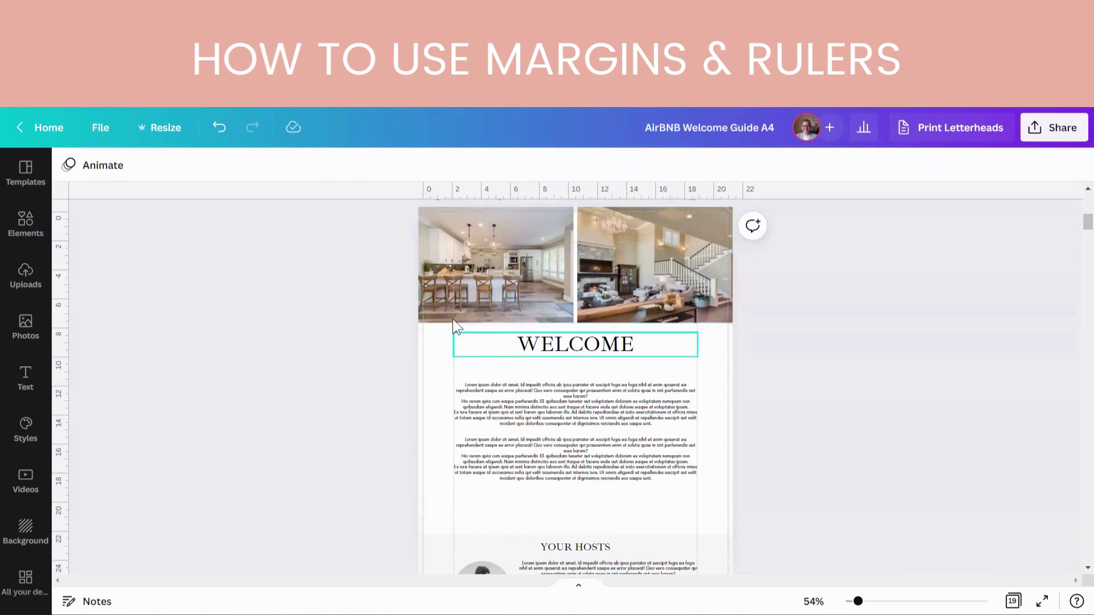
{"action": "left_click_drag", "start_coordinate": [402, 198], "coordinate": [414, 331]}
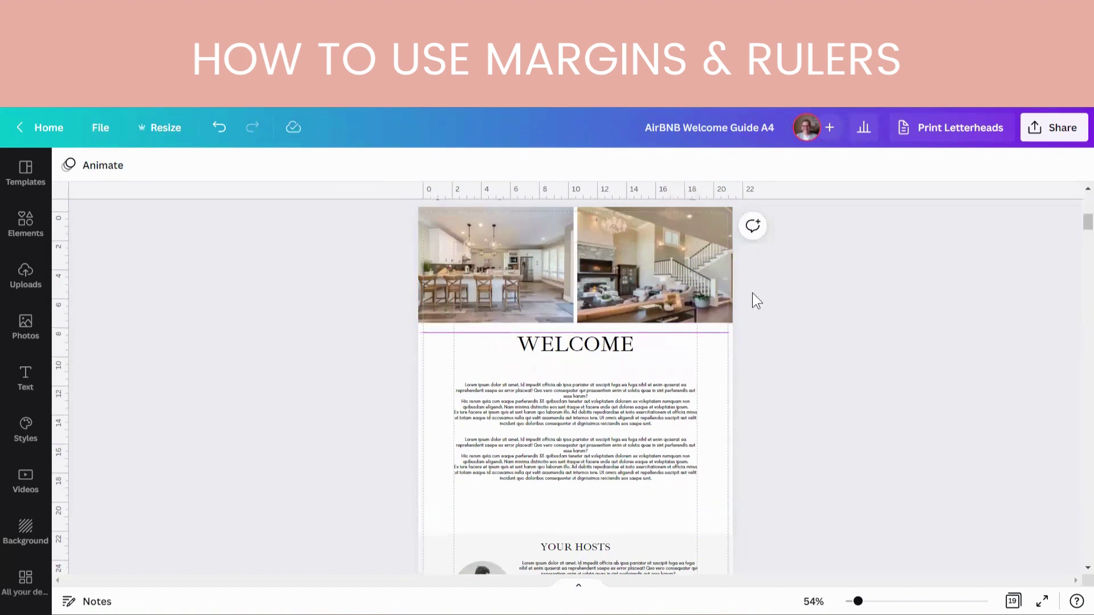
{"action": "left_click_drag", "start_coordinate": [1076, 222], "coordinate": [1077, 246]}
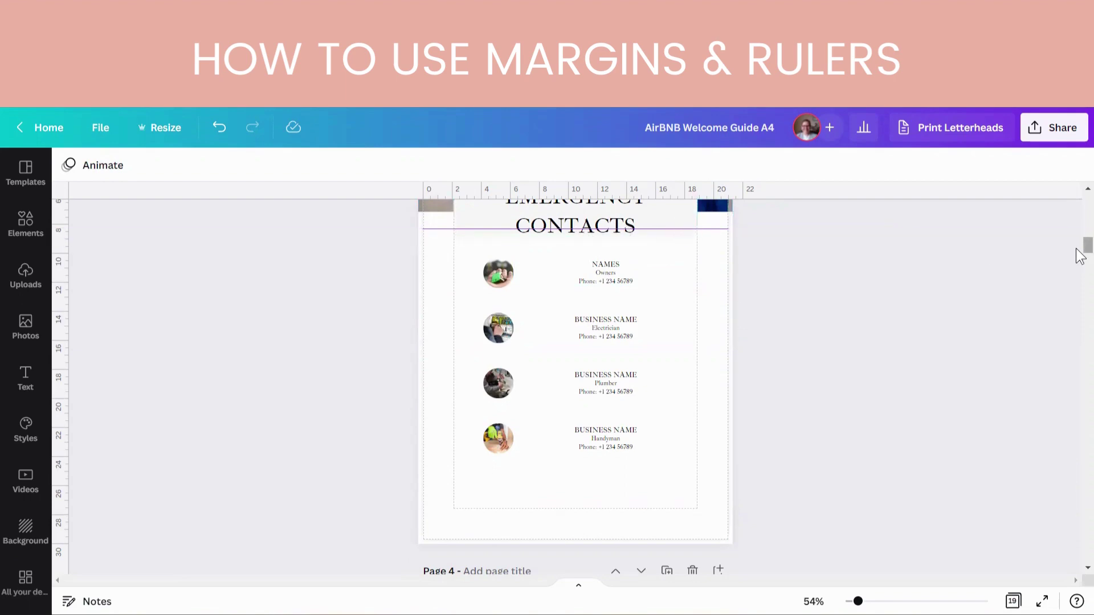
Move the horizontal guide up to the header photos' bottom edge, near the 7 mark
{"action": "scroll", "coordinate": [1080, 242], "scroll_direction": "up", "scroll_amount": 4}
{"action": "scroll", "coordinate": [1082, 234], "scroll_direction": "up", "scroll_amount": 5}
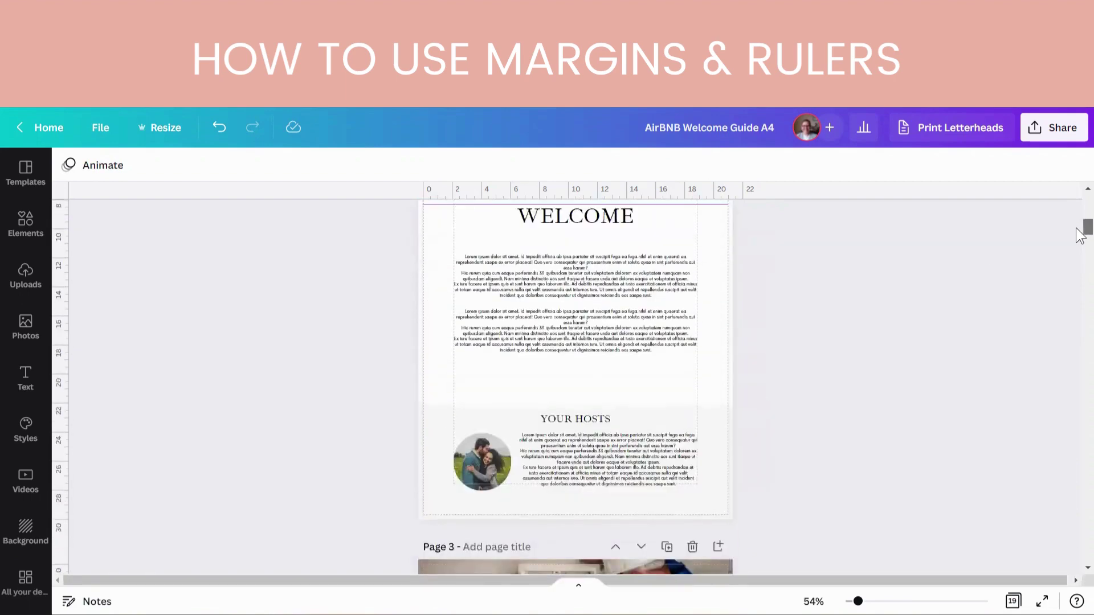
{"action": "left_click_drag", "start_coordinate": [713, 290], "coordinate": [718, 281]}
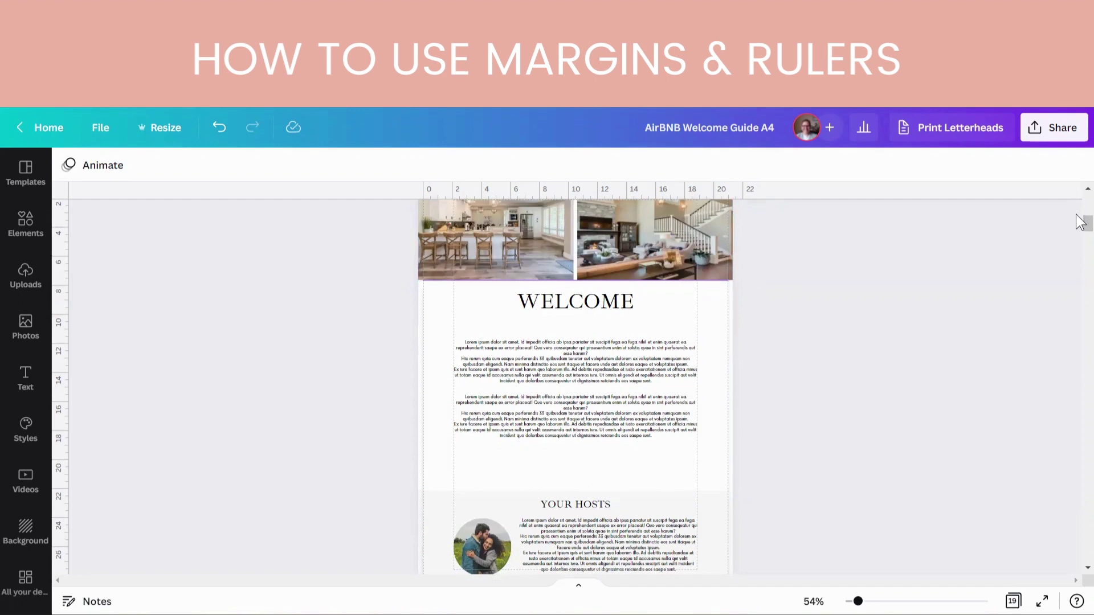
{"action": "left_click_drag", "start_coordinate": [1079, 224], "coordinate": [1081, 239]}
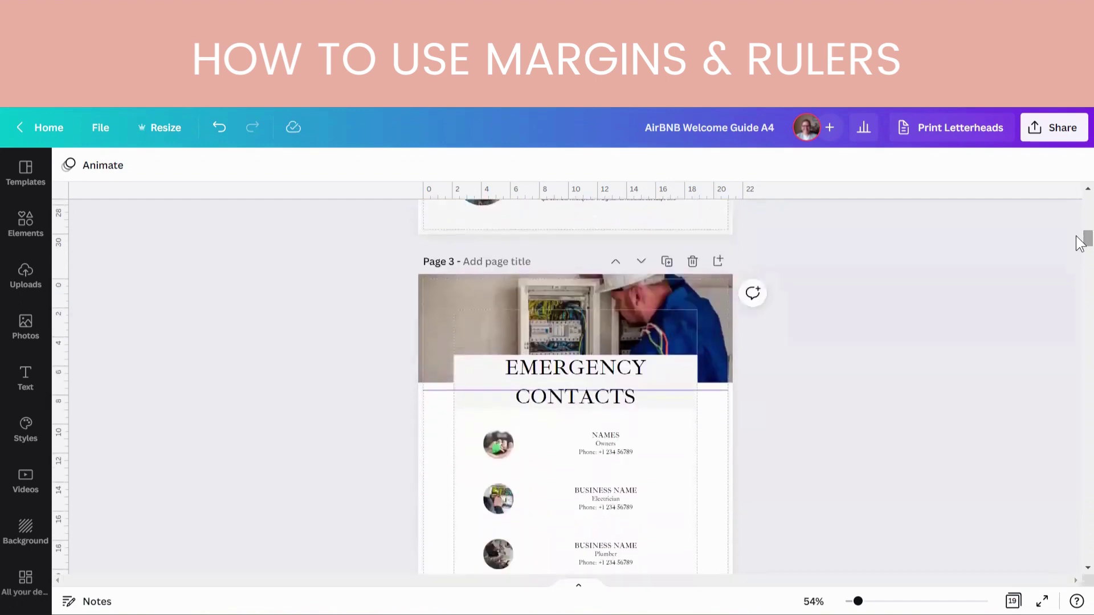
Stretch the Emergency Contacts header photo down so its bottom snaps to the guide
{"action": "left_click", "coordinate": [721, 365]}
{"action": "left_click_drag", "start_coordinate": [574, 383], "coordinate": [574, 391]}
{"action": "left_click", "coordinate": [781, 385]}
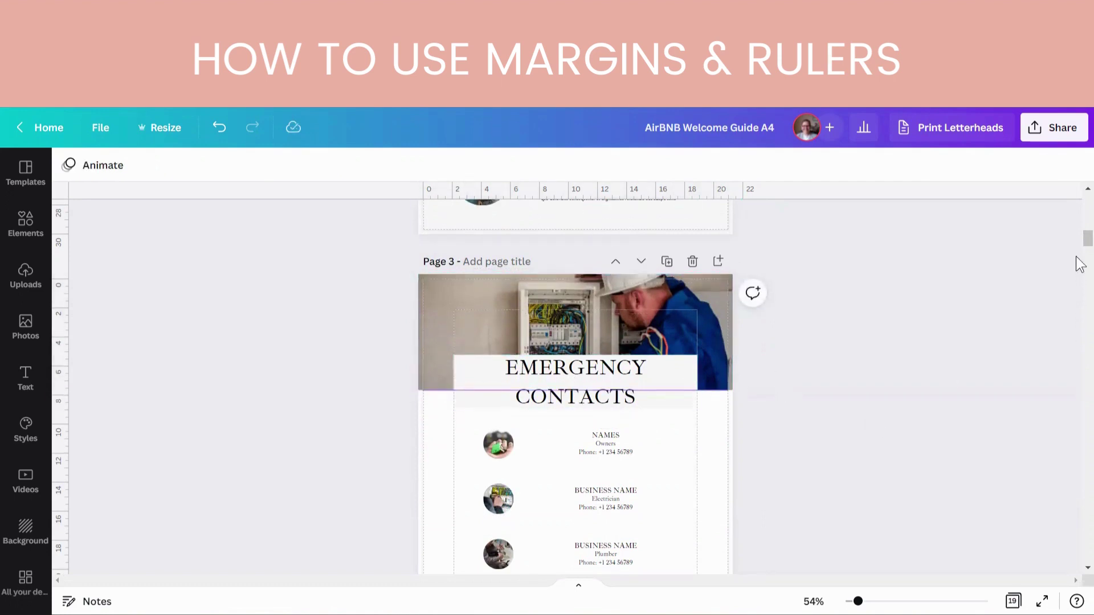
{"action": "left_click_drag", "start_coordinate": [1081, 244], "coordinate": [1081, 234]}
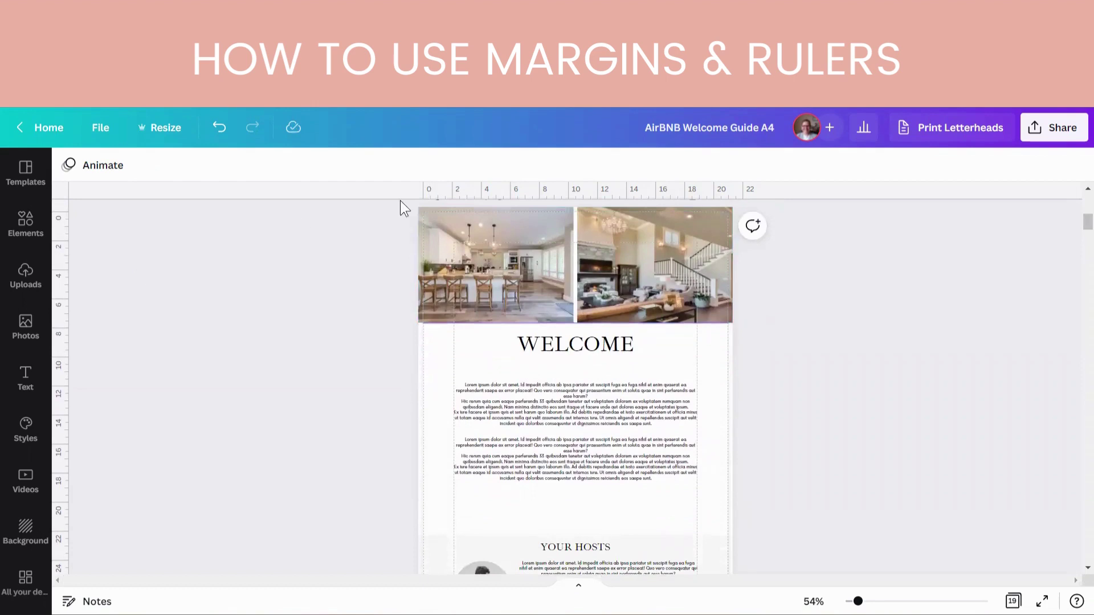
Add horizontal guides above and below WELCOME and a vertical guide across the page
{"action": "left_click_drag", "start_coordinate": [400, 196], "coordinate": [429, 334]}
{"action": "left_click_drag", "start_coordinate": [340, 197], "coordinate": [351, 352]}
{"action": "left_click_drag", "start_coordinate": [63, 286], "coordinate": [485, 295]}
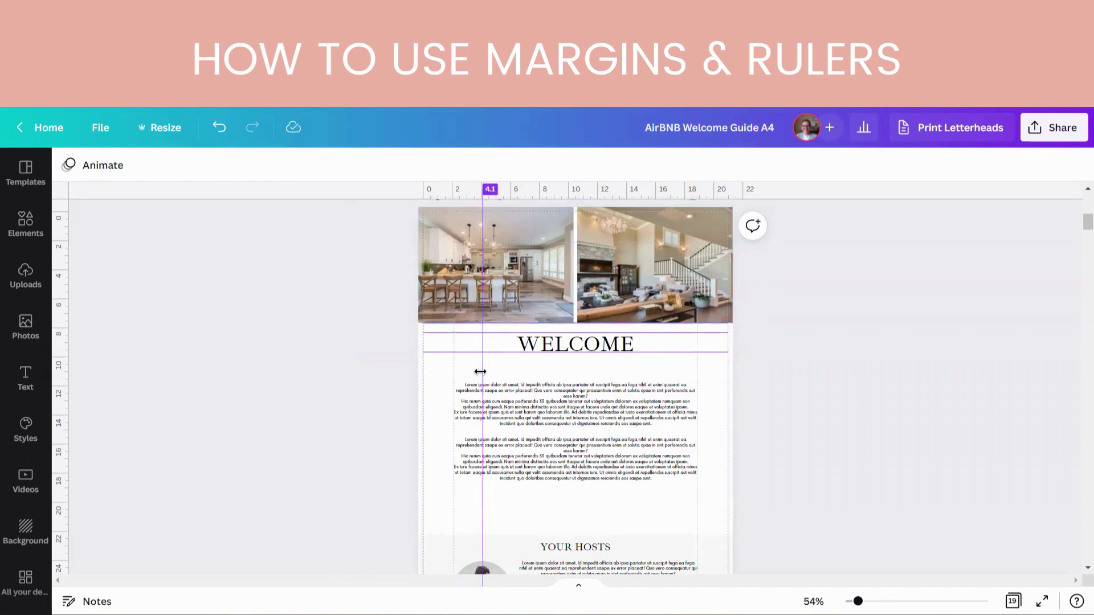
Remove the vertical guide and the extra horizontal guide from around WELCOME
{"action": "right_click", "coordinate": [365, 369]}
{"action": "left_click", "coordinate": [339, 348]}
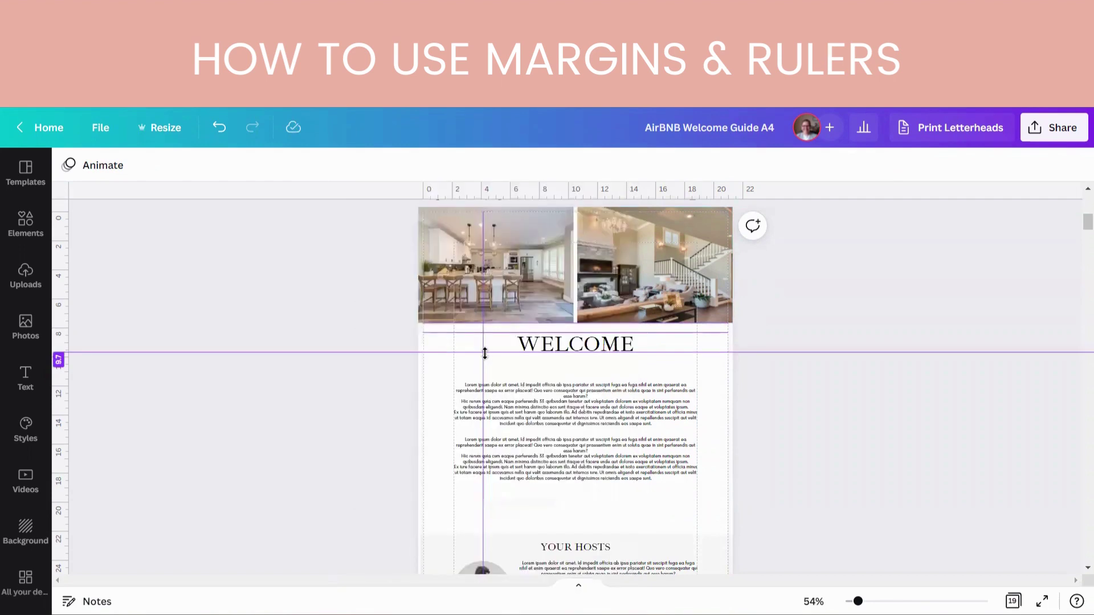
{"action": "left_click_drag", "start_coordinate": [482, 362], "coordinate": [382, 347]}
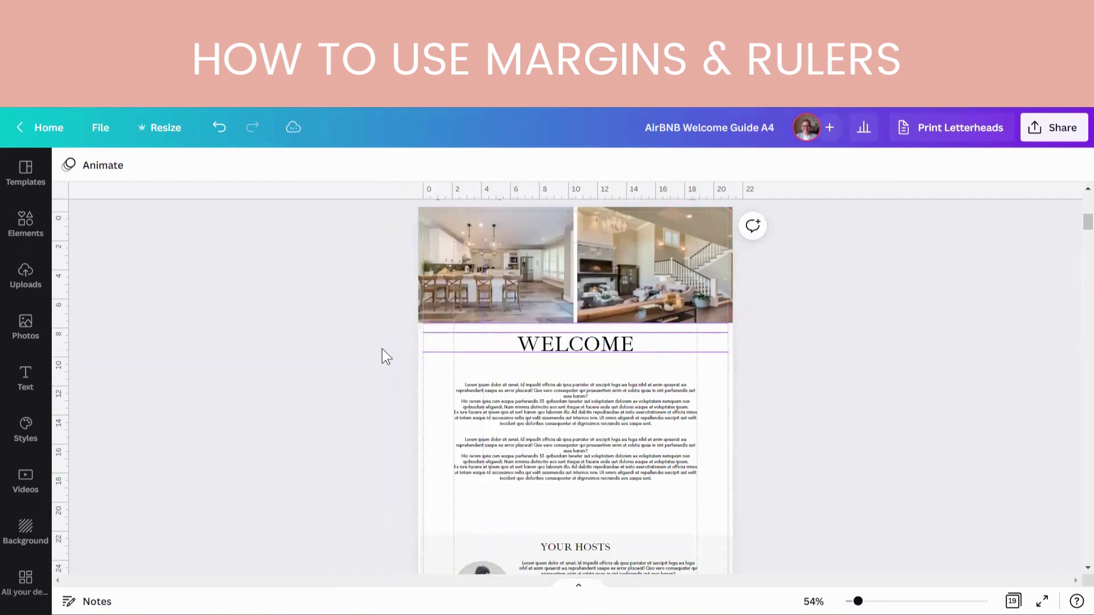
{"action": "left_click_drag", "start_coordinate": [459, 349], "coordinate": [456, 198]}
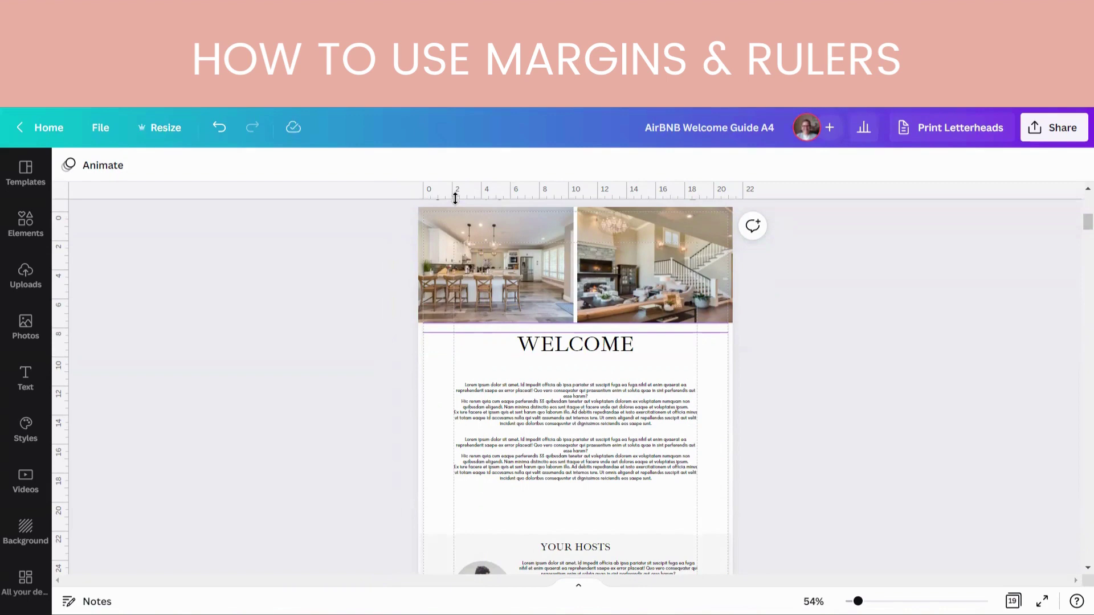
Drag the remaining horizontal guide back onto the top ruler to delete it
{"action": "left_click_drag", "start_coordinate": [450, 193], "coordinate": [448, 333]}
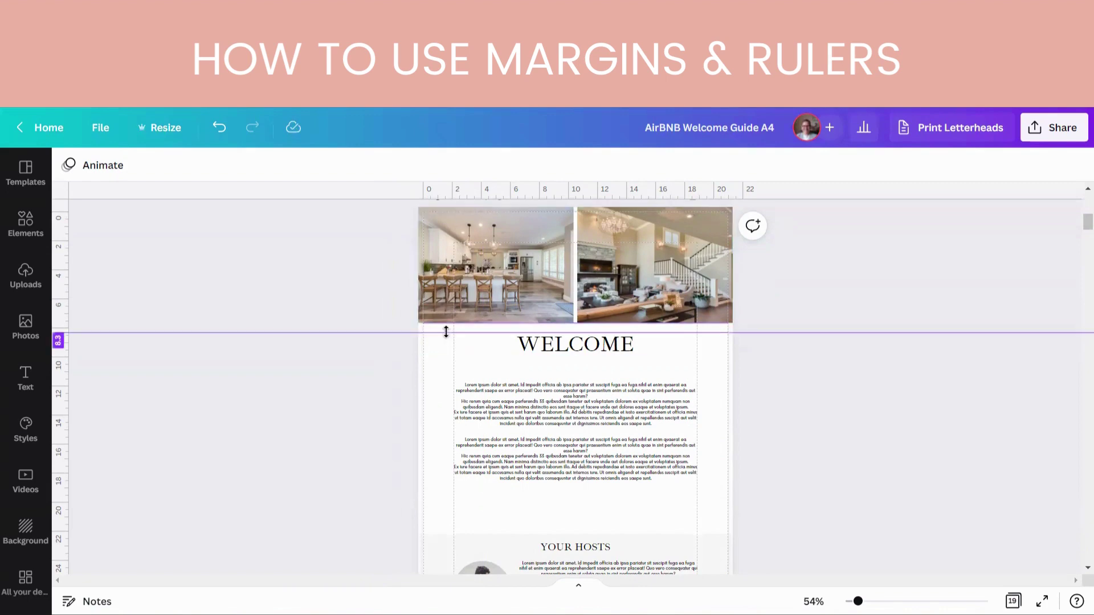
{"action": "left_click_drag", "start_coordinate": [450, 244], "coordinate": [444, 199]}
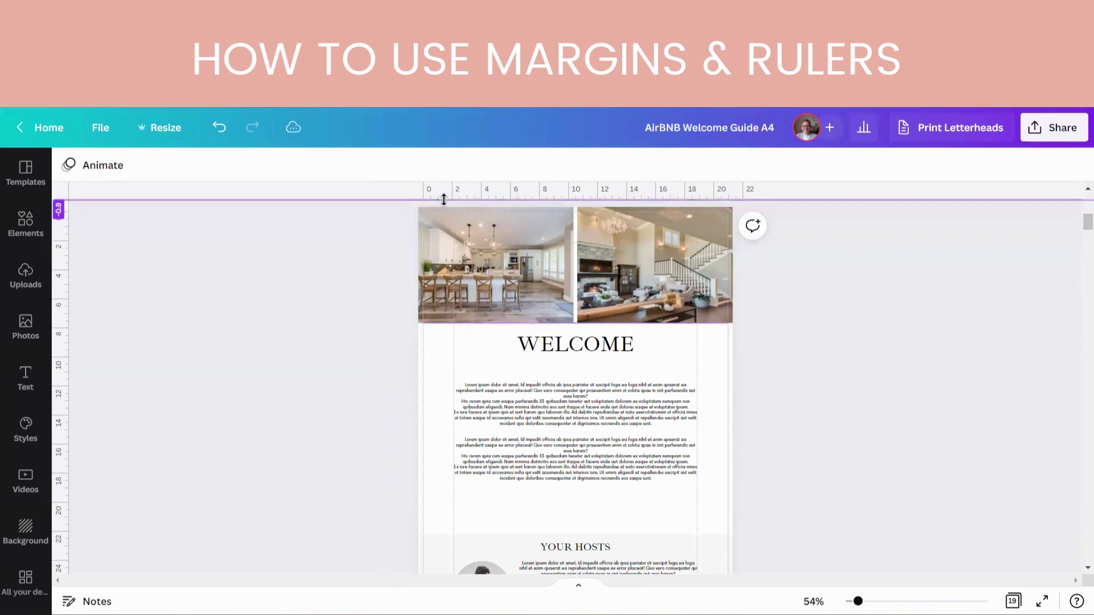